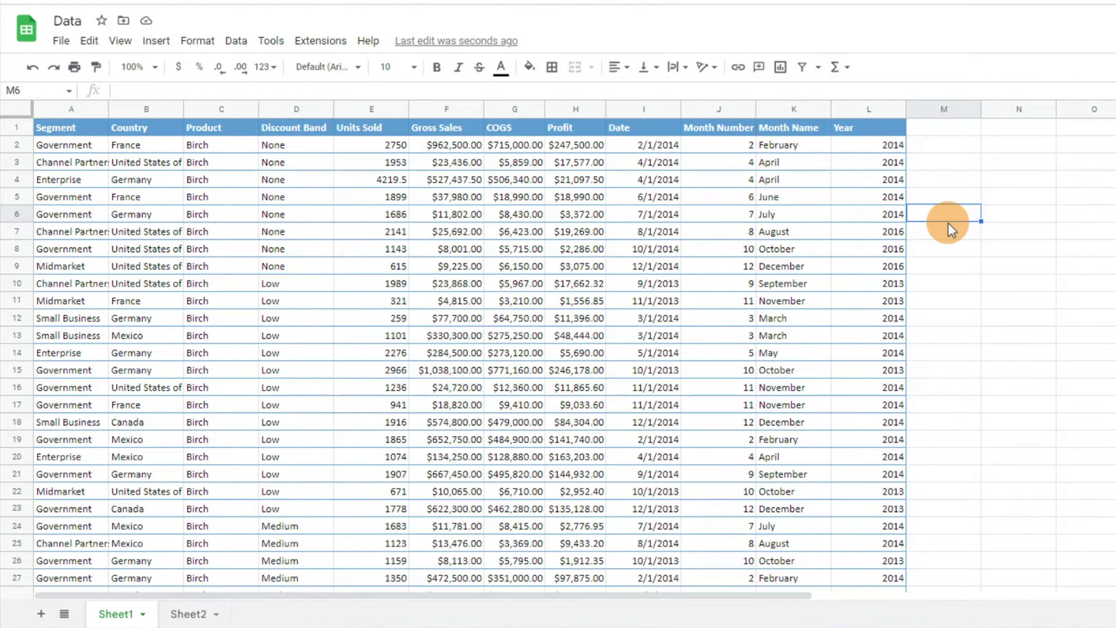
Step: Select the whole Sheet1 A1:L701 sales range and insert an empty pivot table on a new sheet
left_click(519, 265)
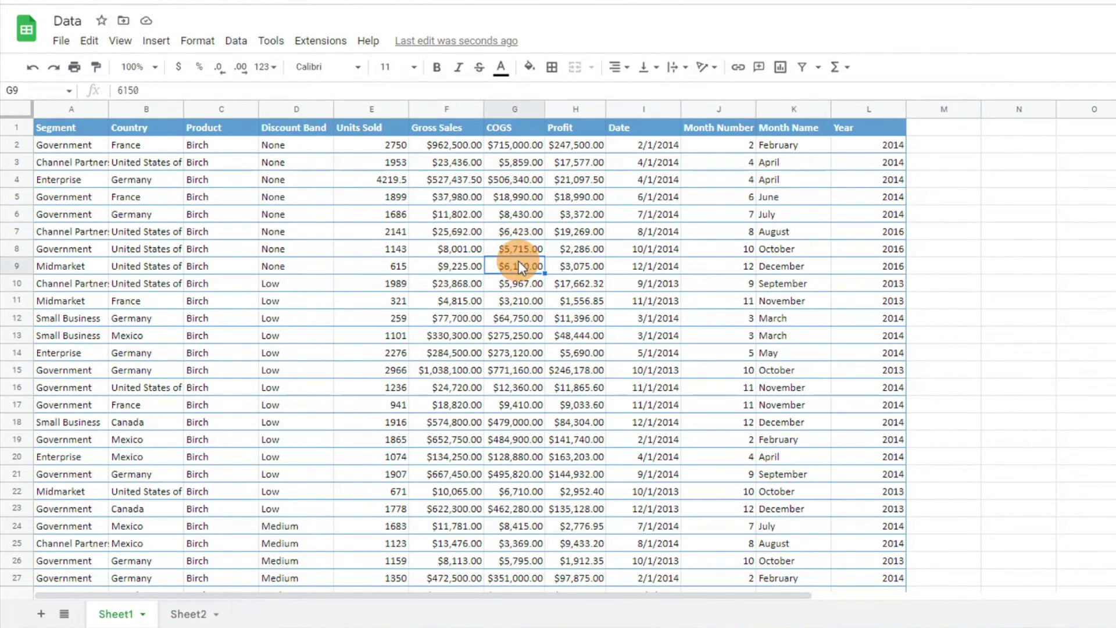
key("ctrl+a")
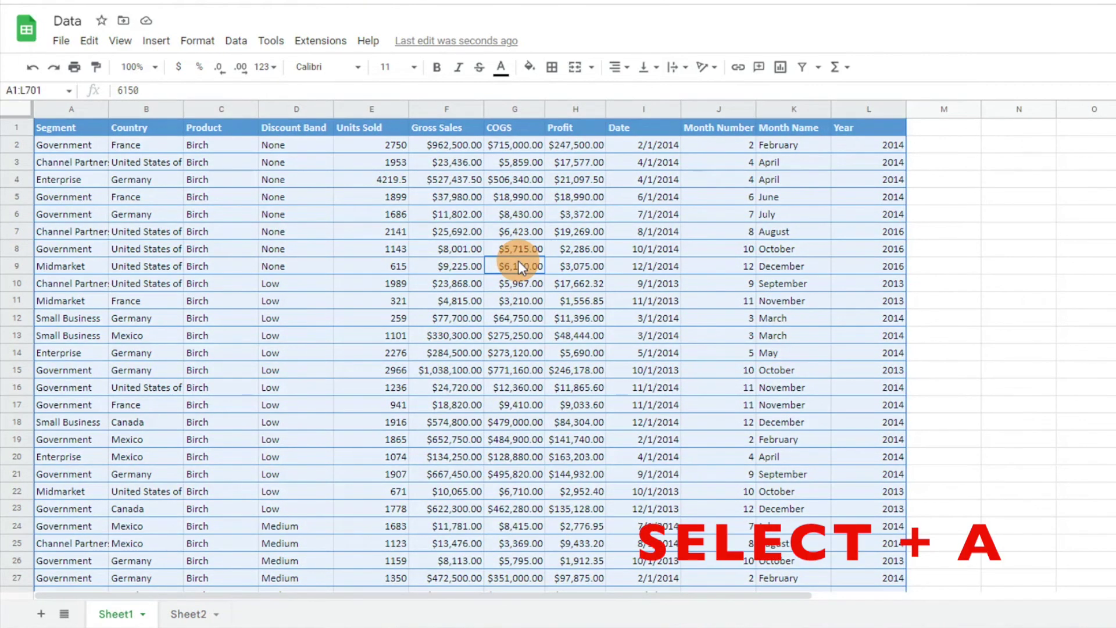
left_click(156, 43)
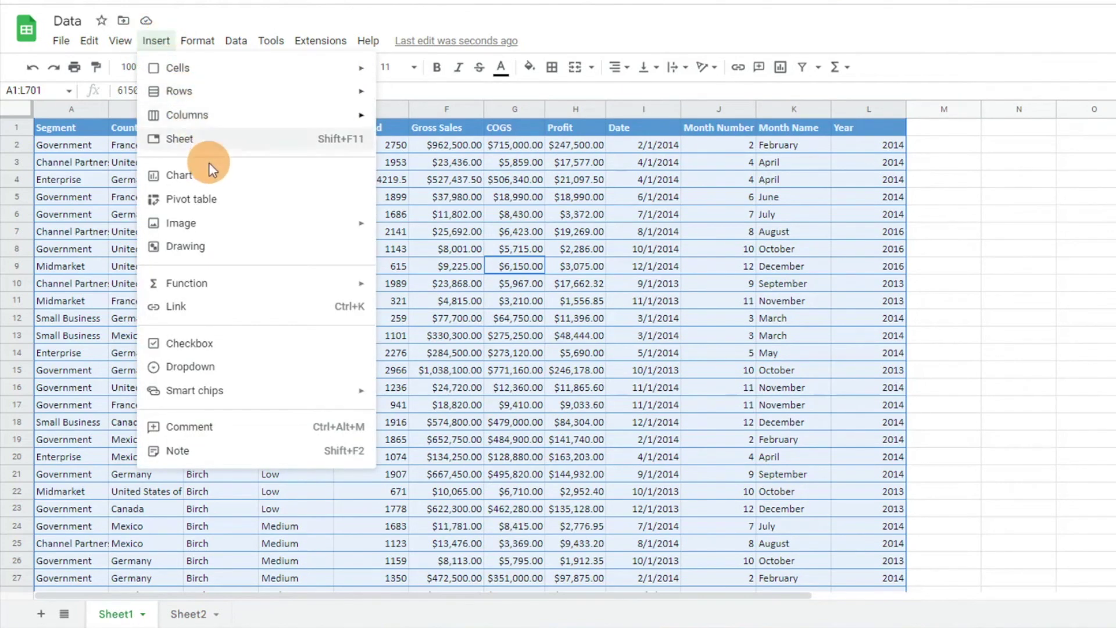
left_click(243, 205)
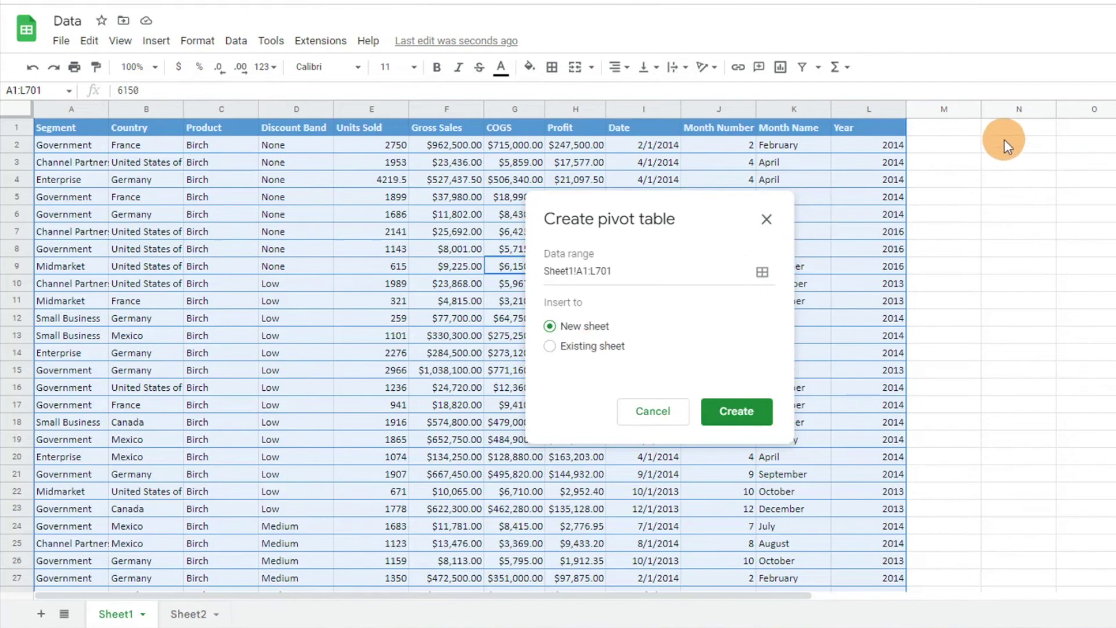
left_click(550, 348)
left_click(625, 373)
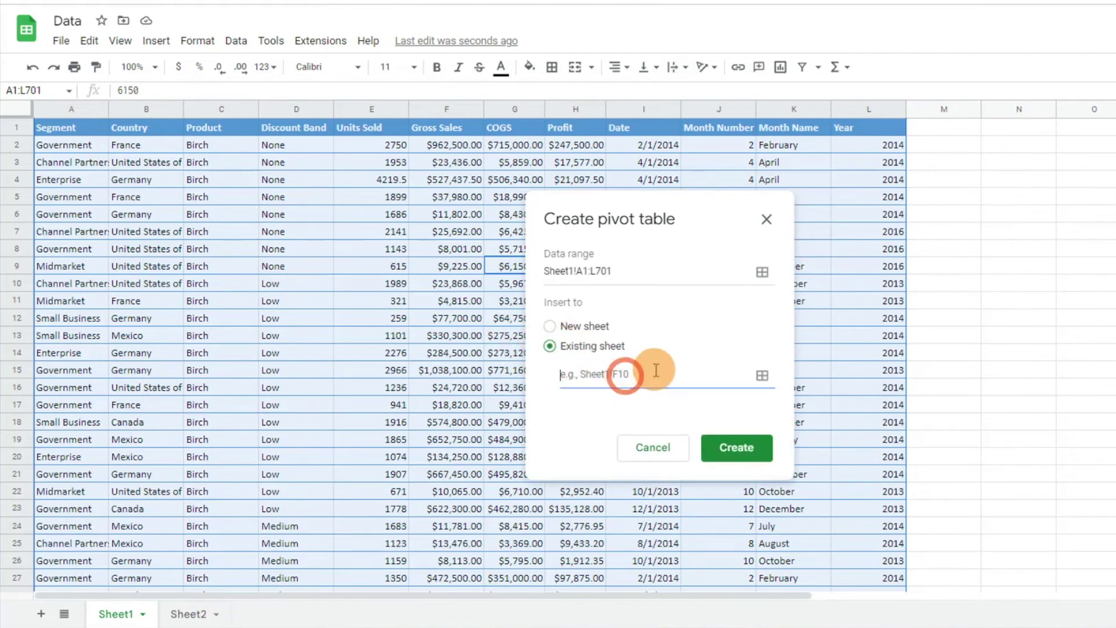
left_click(1017, 160)
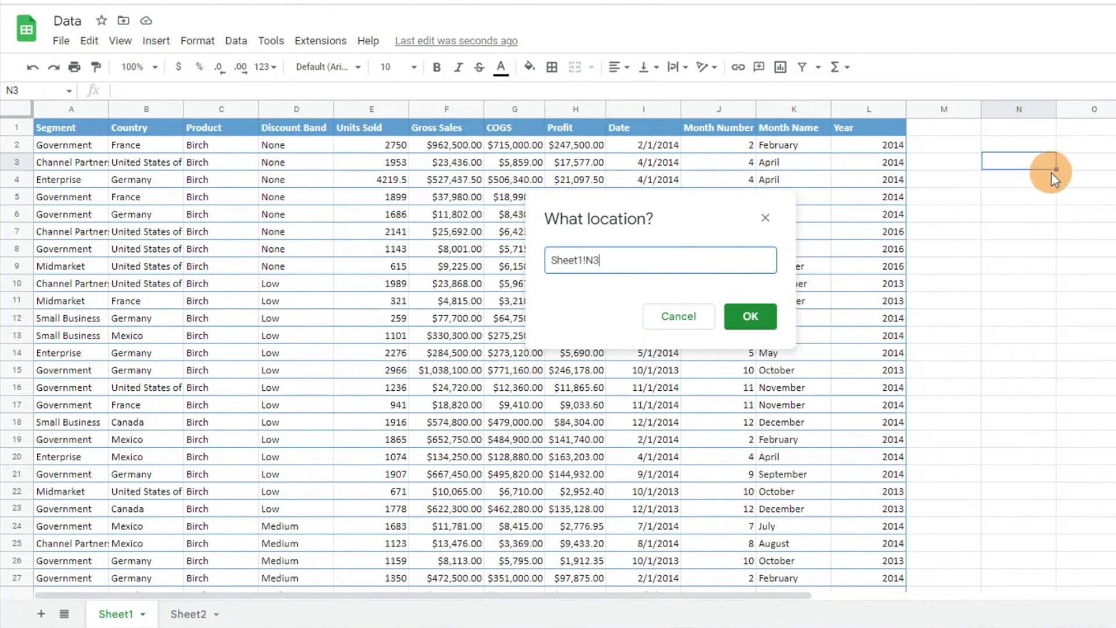
left_click(665, 318)
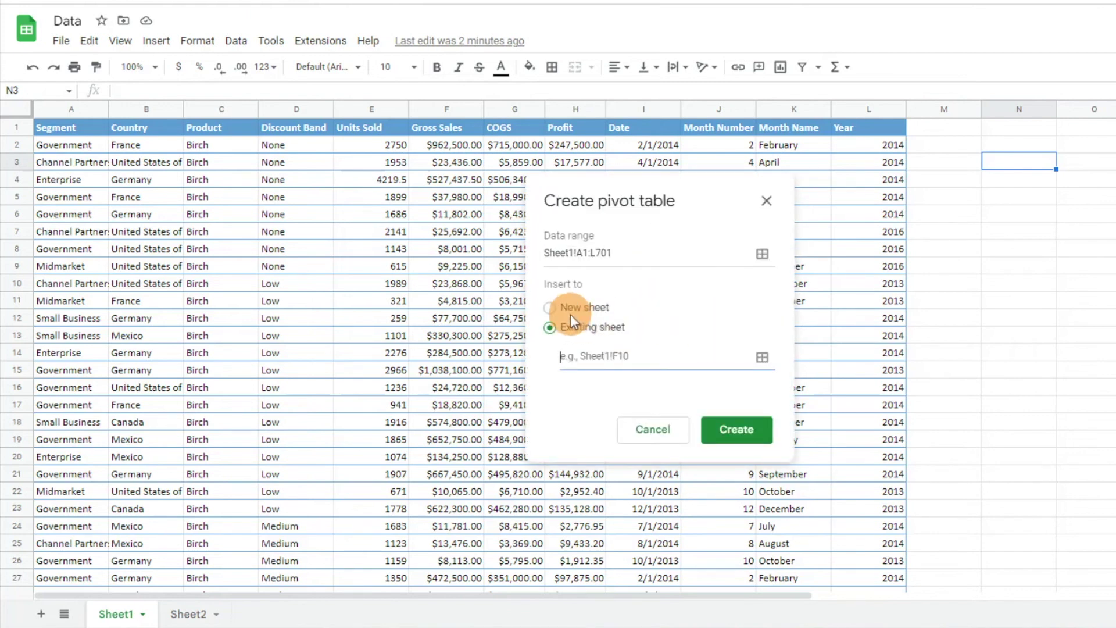
left_click(550, 308)
left_click(739, 401)
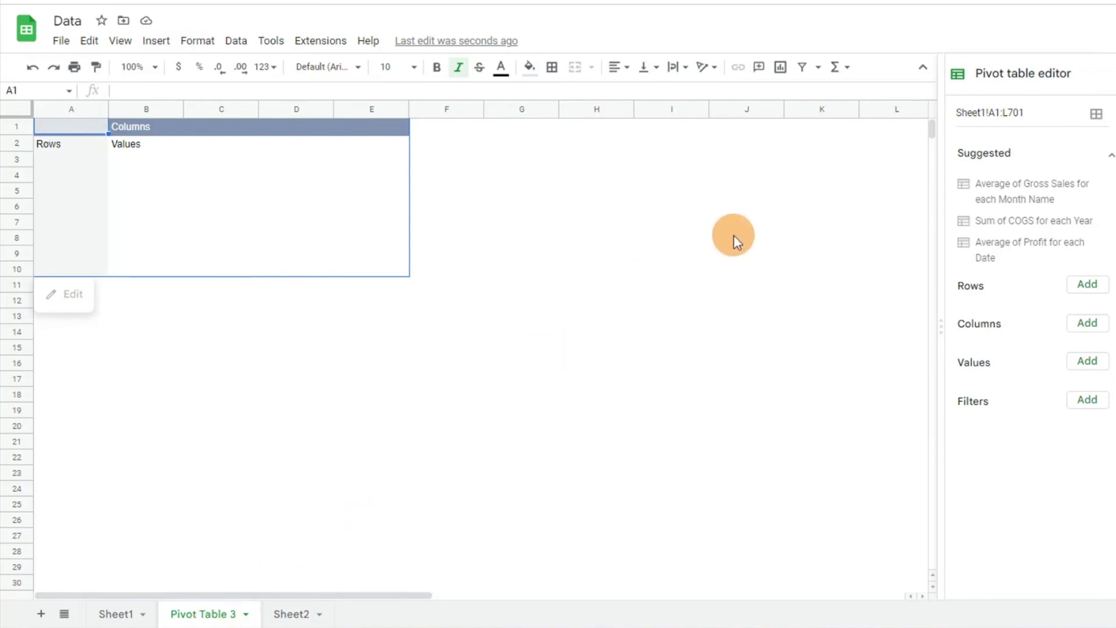
Step: Show the pivot field list and drag Country into the pivot rows
left_click(1095, 286)
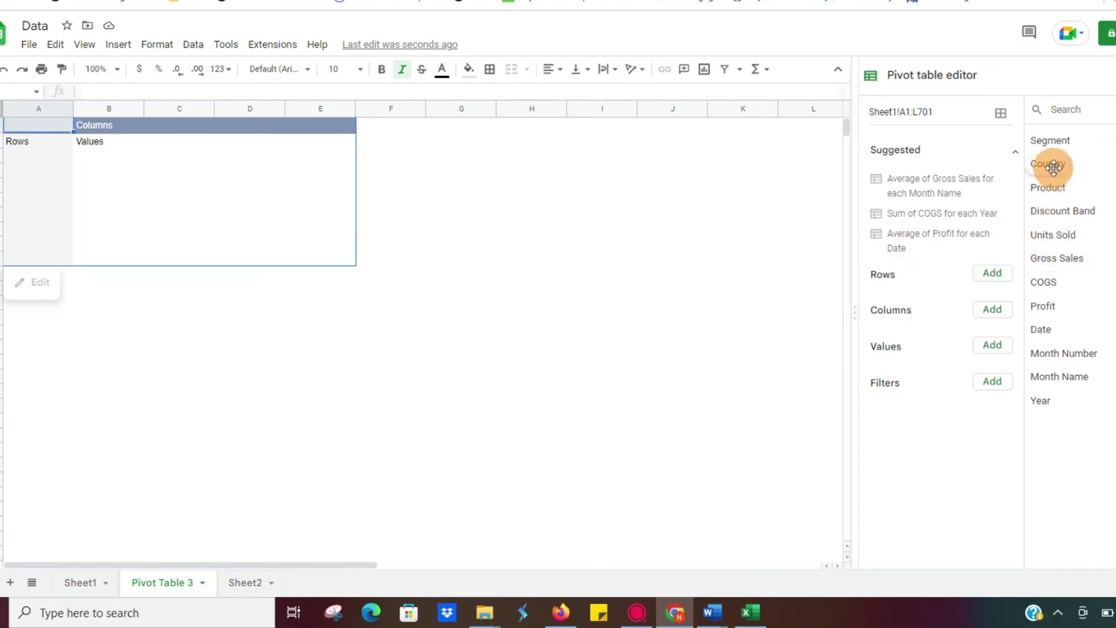
left_click_drag(1073, 167, 942, 311)
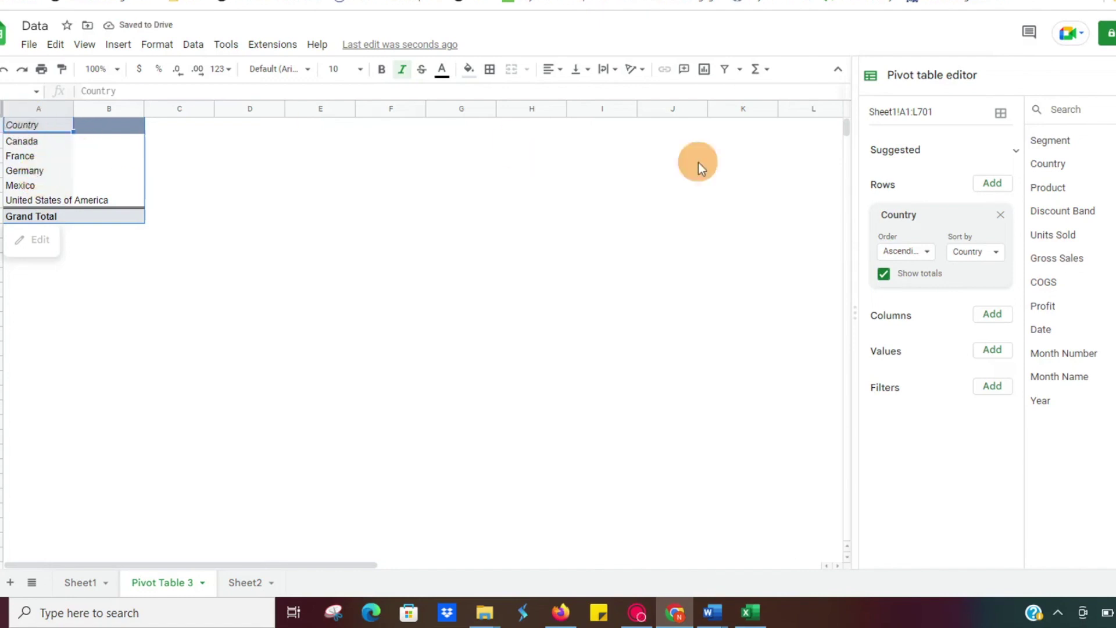
Step: Set the pivot rows to Country, the columns to Year, and the values to SUM of Profit
left_click(1000, 214)
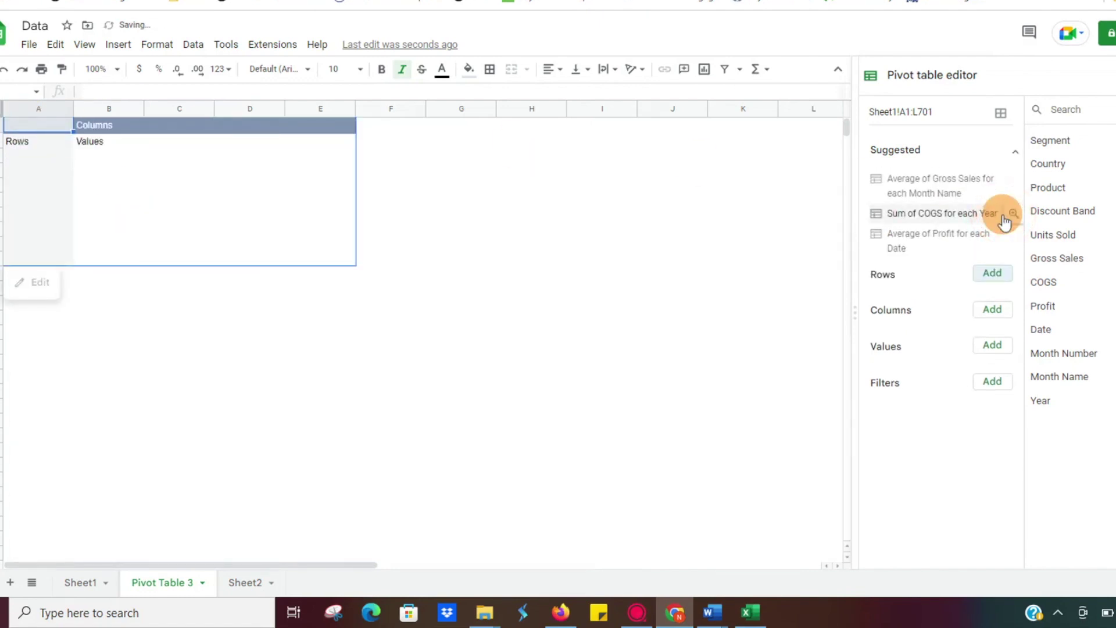
left_click(993, 274)
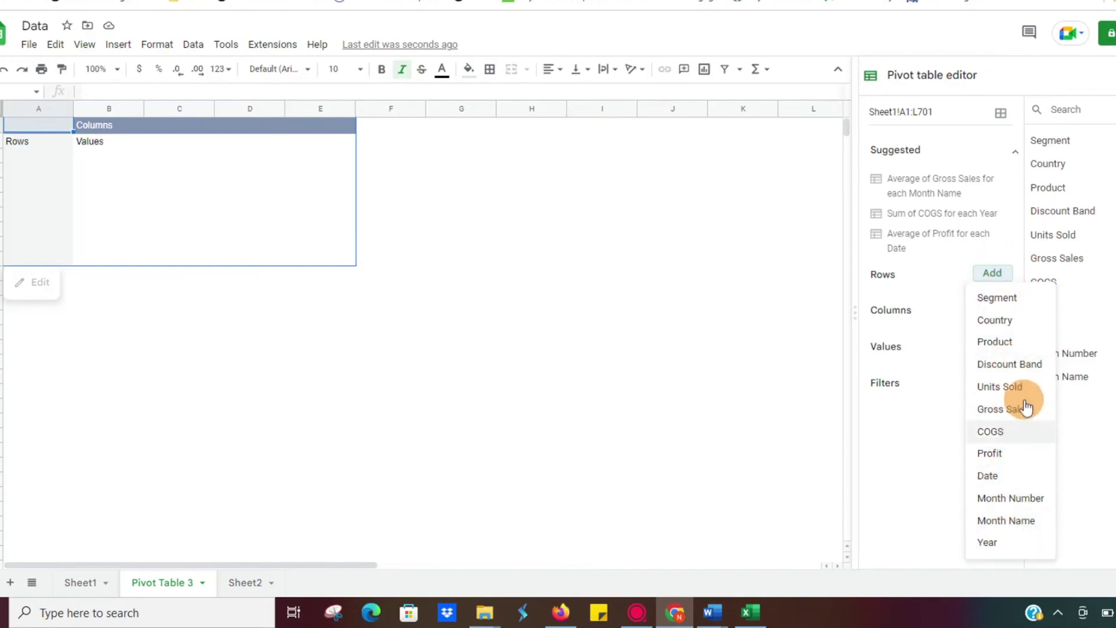
left_click(1009, 319)
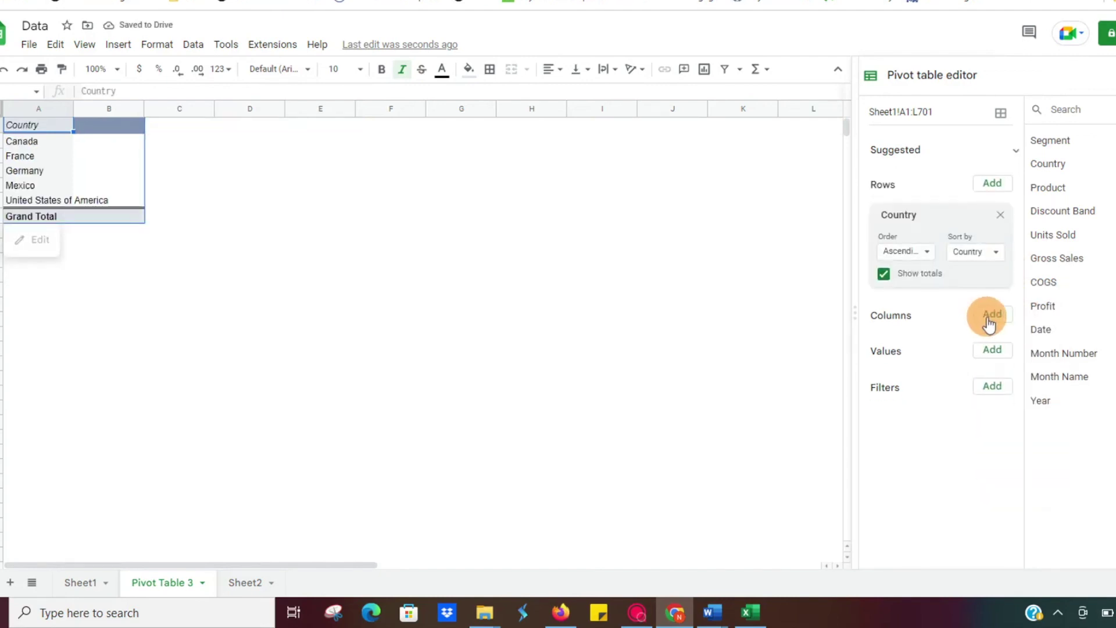
left_click(989, 317)
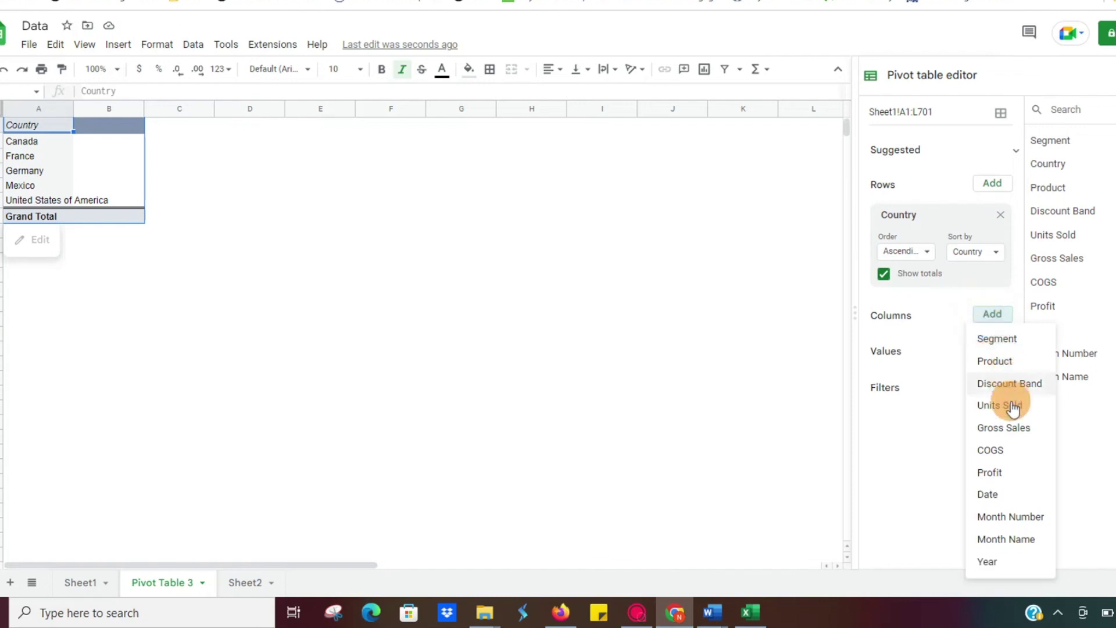
left_click(992, 558)
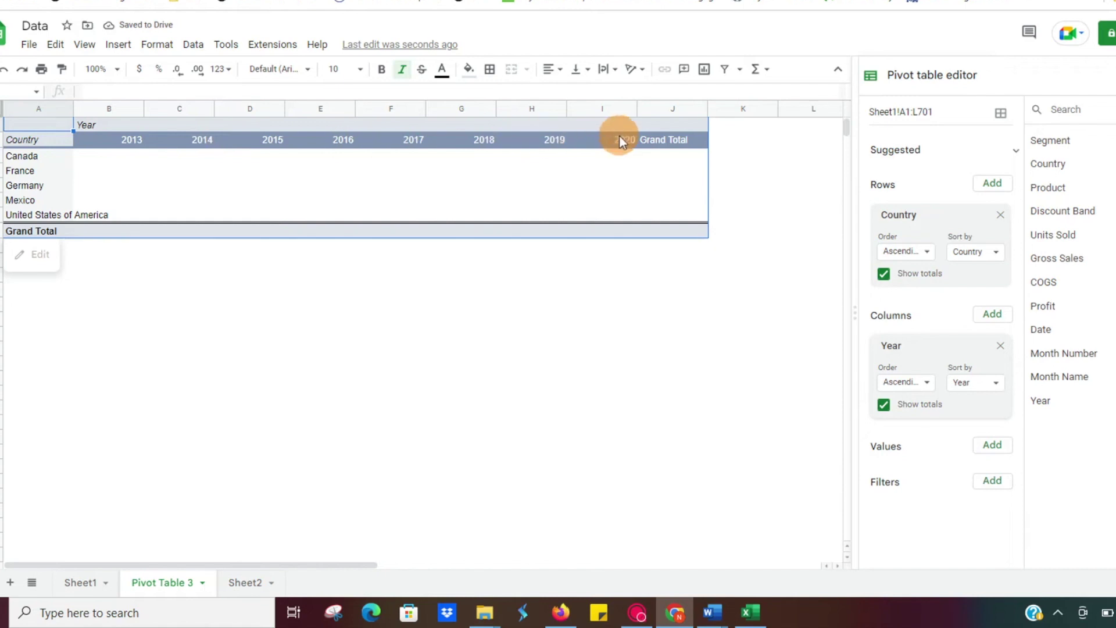
left_click(988, 447)
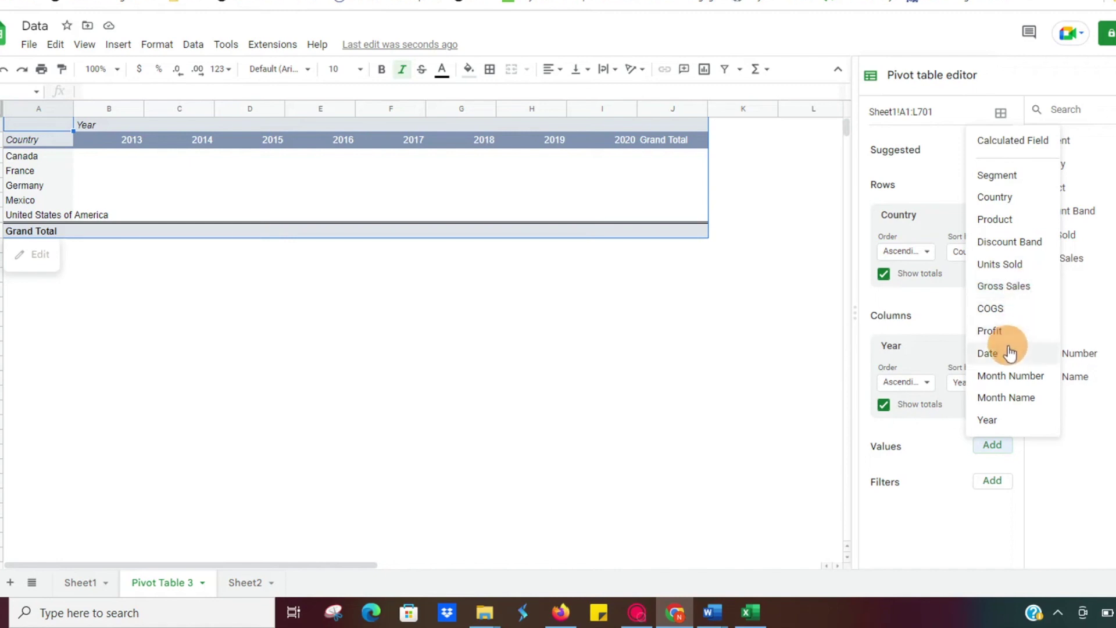
left_click(995, 332)
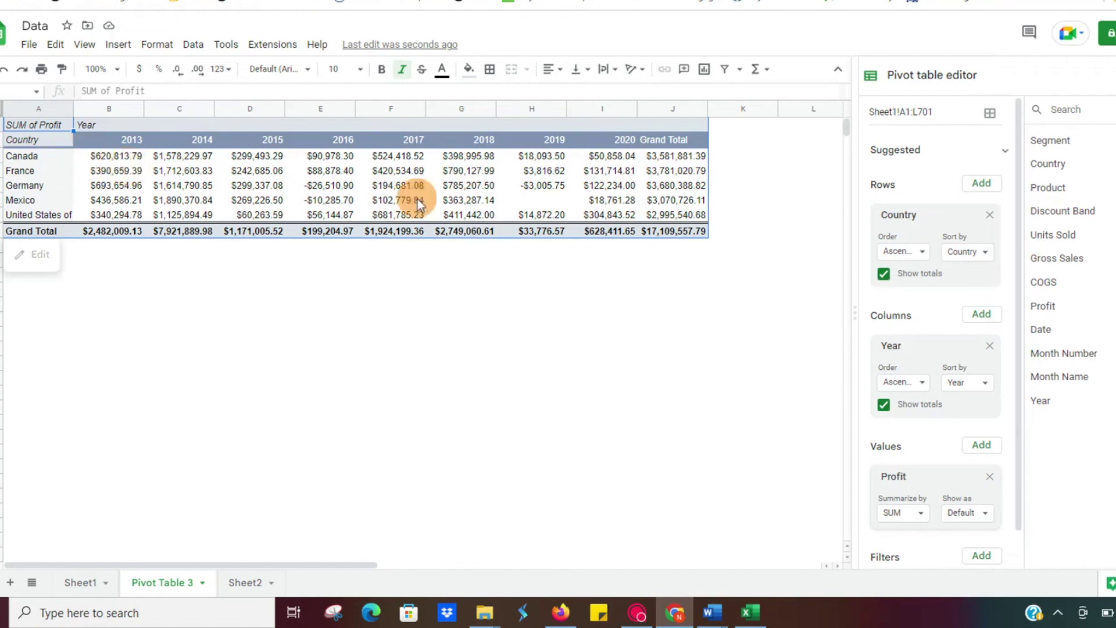
scroll(971, 422, "down", 1)
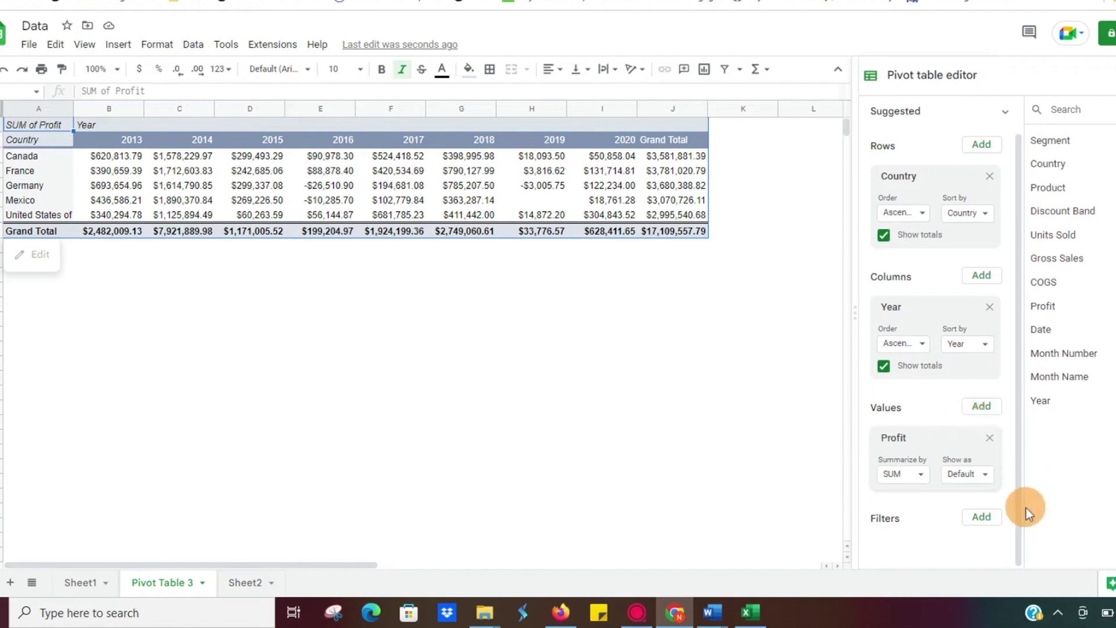
Step: Add a Month Name filter that keeps only December
left_click(978, 519)
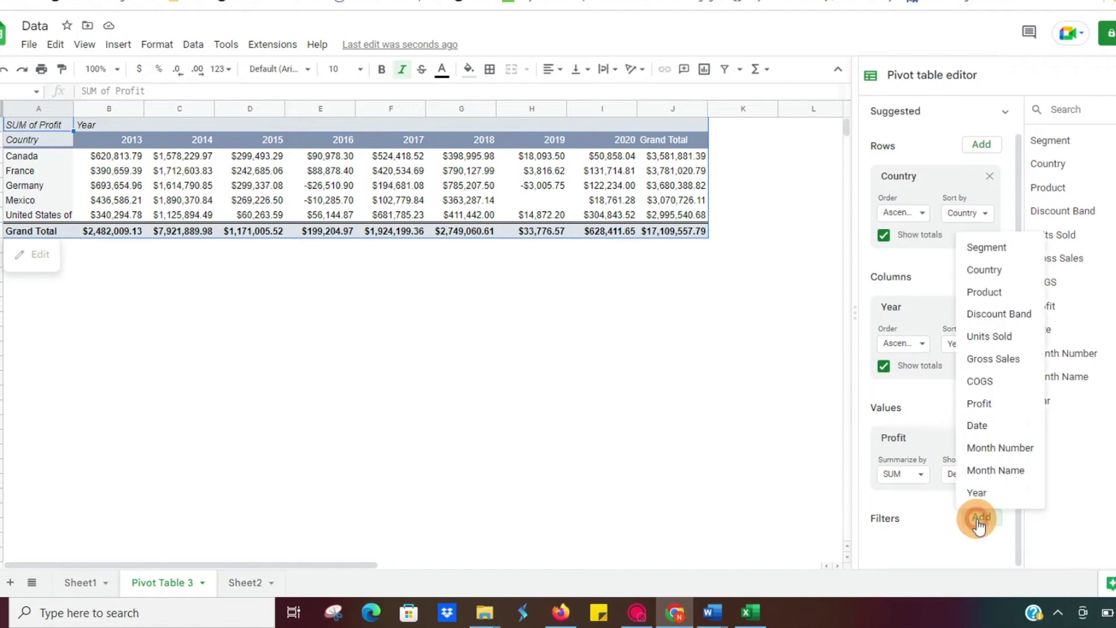
left_click(1003, 477)
scroll(893, 412, "down", 1)
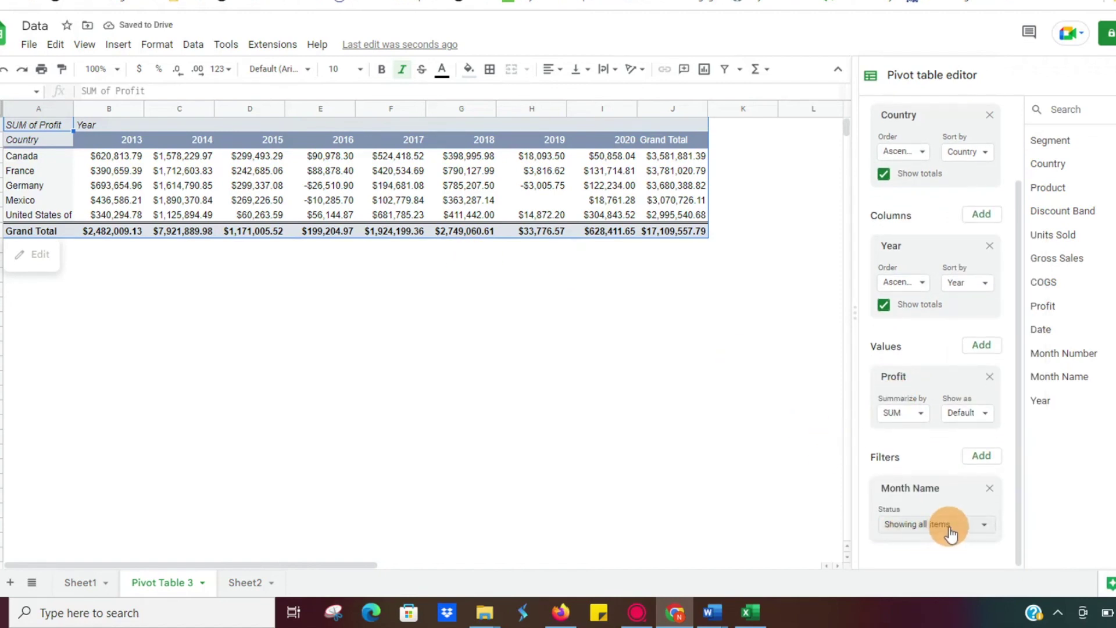
left_click(977, 526)
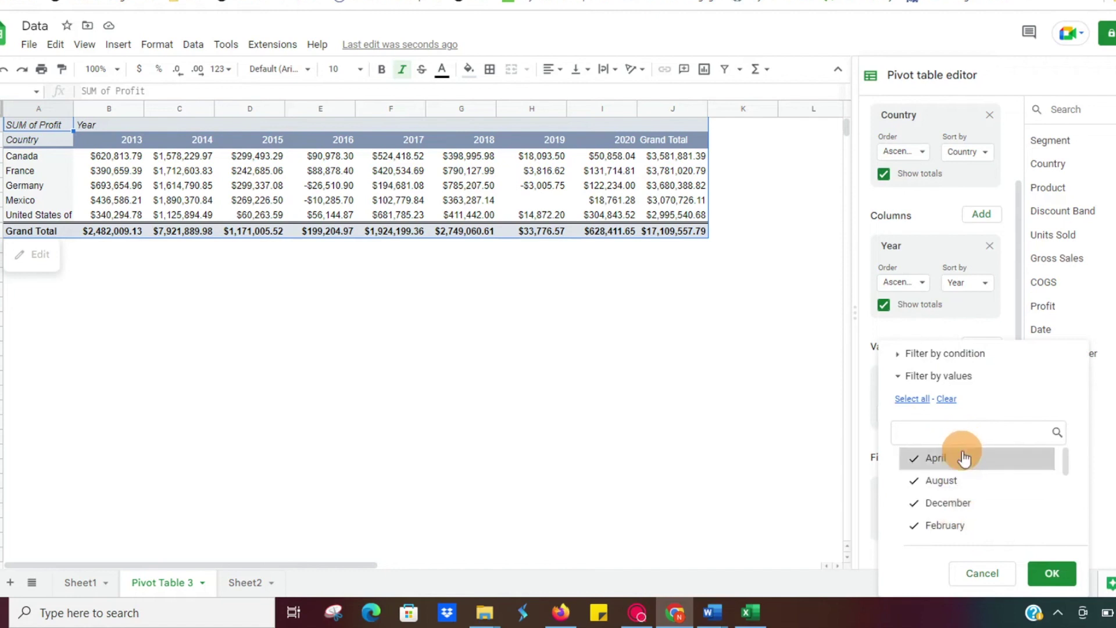
left_click(946, 398)
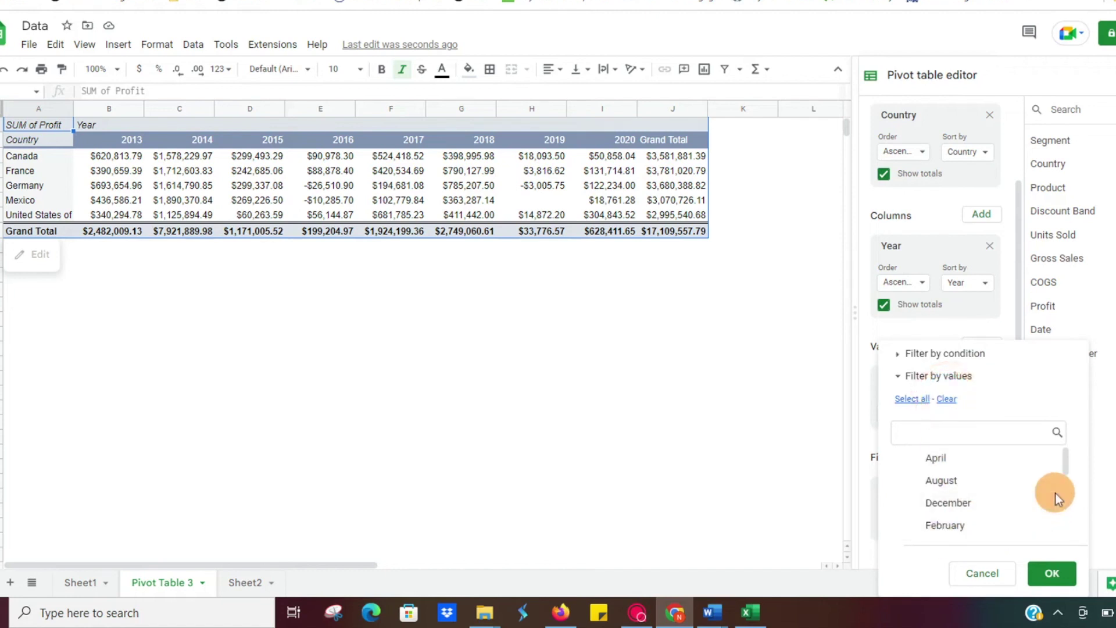
left_click(965, 505)
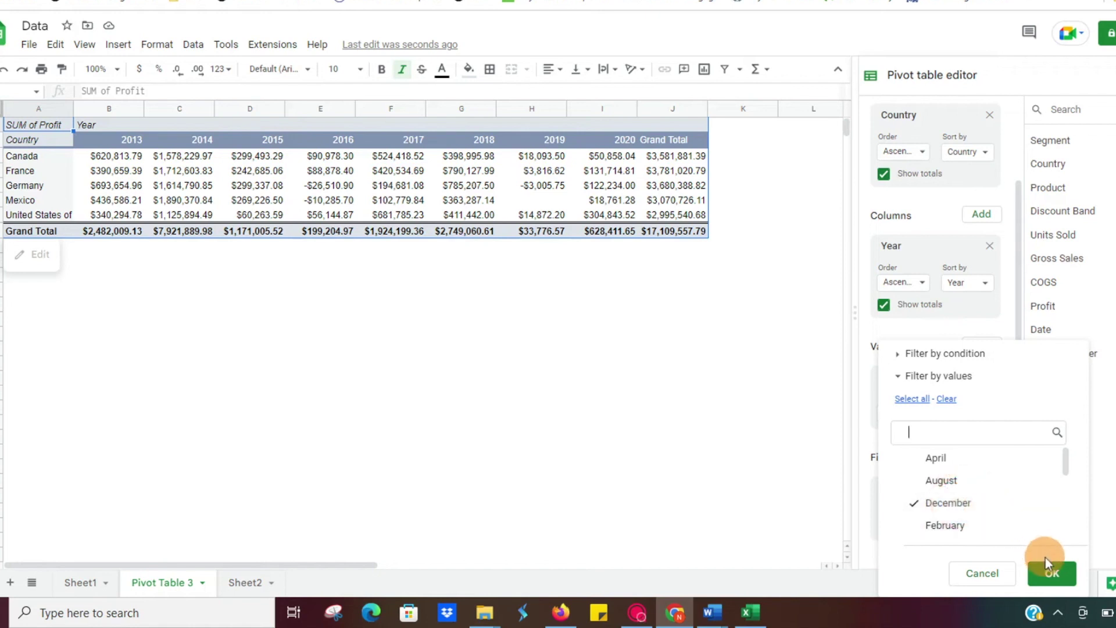
left_click(1057, 574)
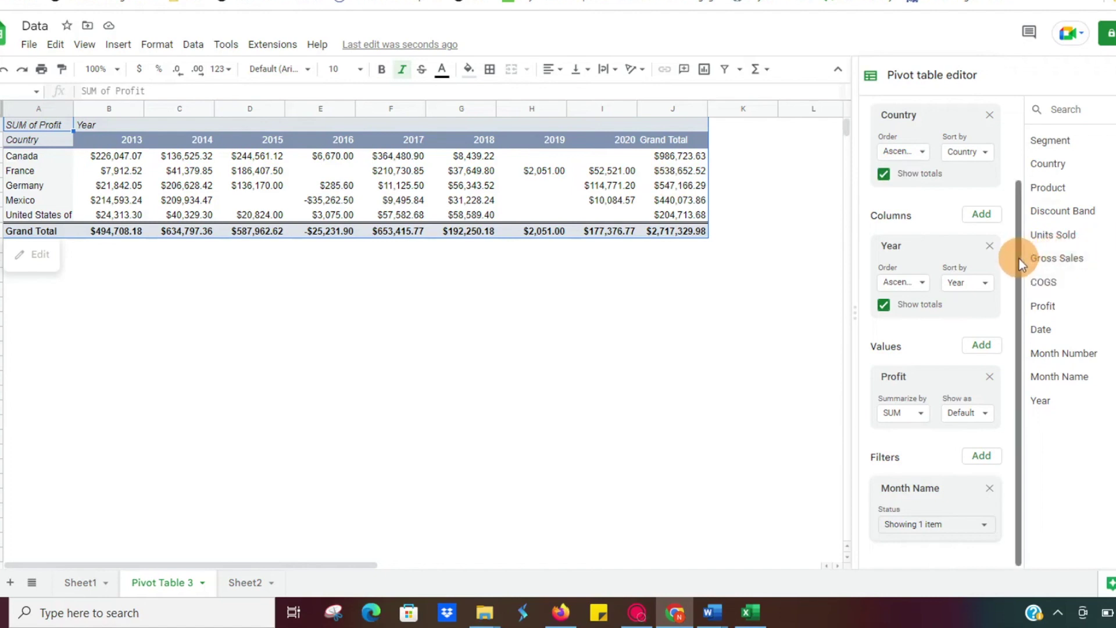
left_click_drag(1020, 206, 1021, 103)
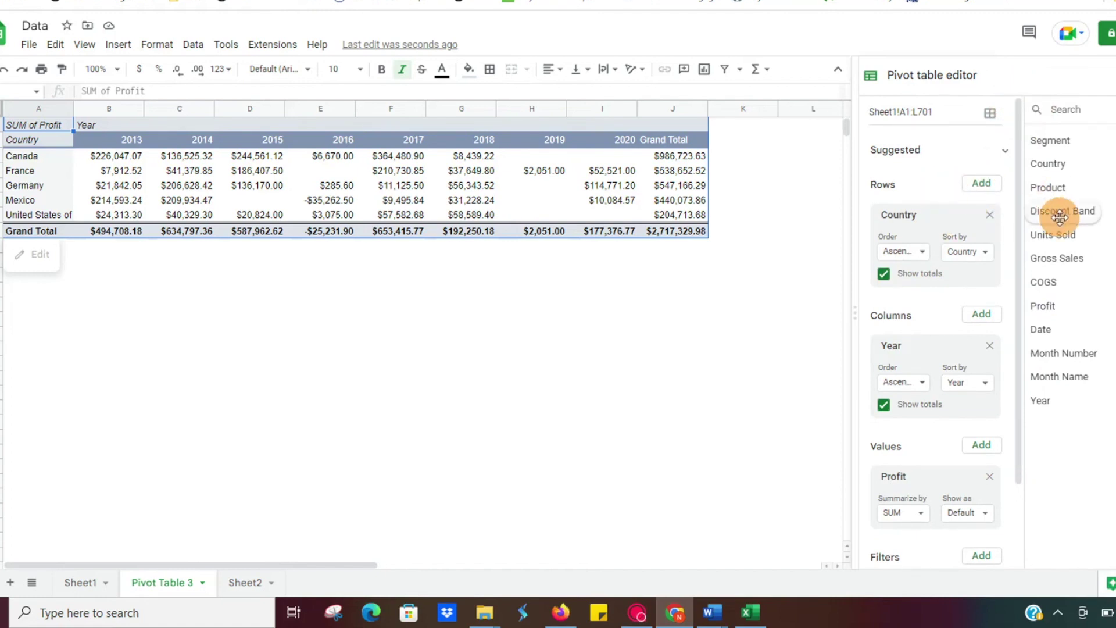
Step: Nest Product under Country in the pivot rows, then remove that Product grouping again
left_click_drag(1065, 187, 920, 296)
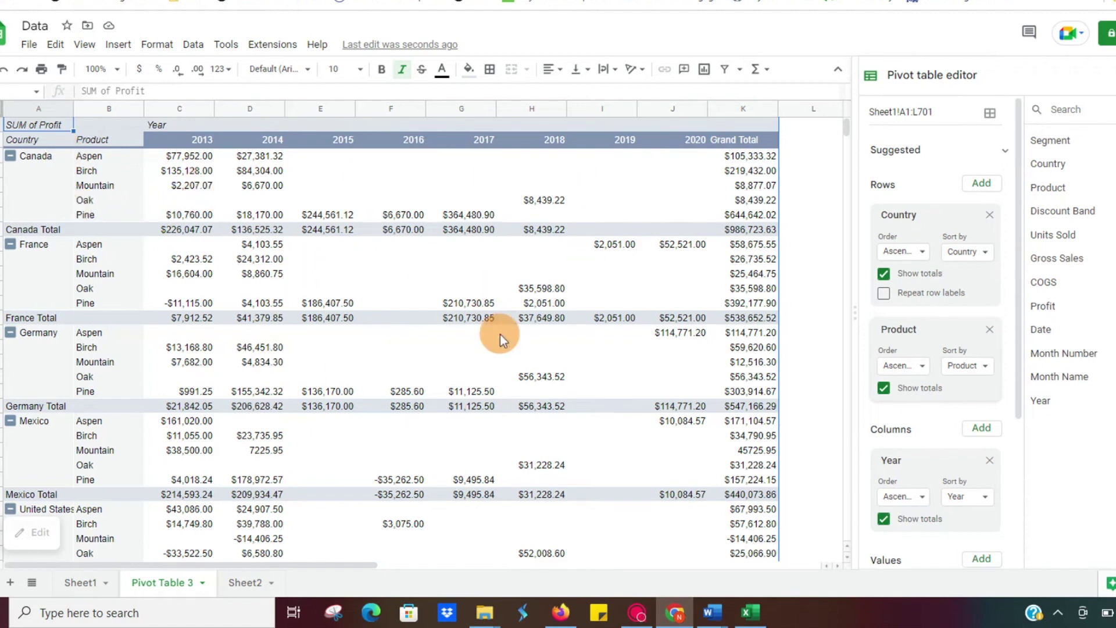
left_click(990, 329)
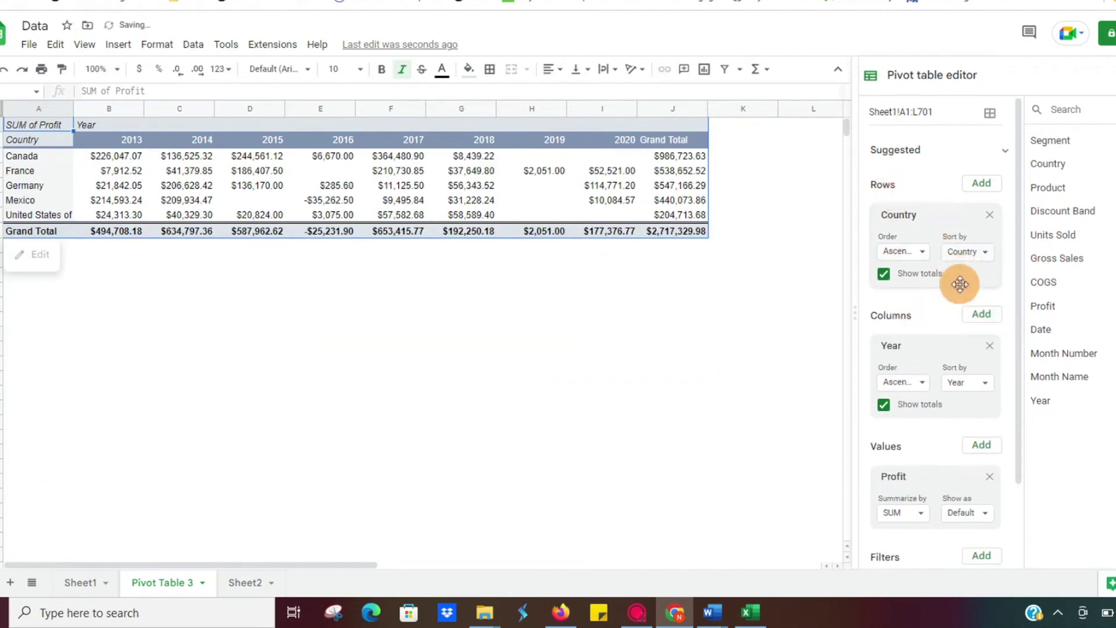
Step: Place Product above Country in the rows so countries nest beneath each product
left_click_drag(1048, 188, 925, 208)
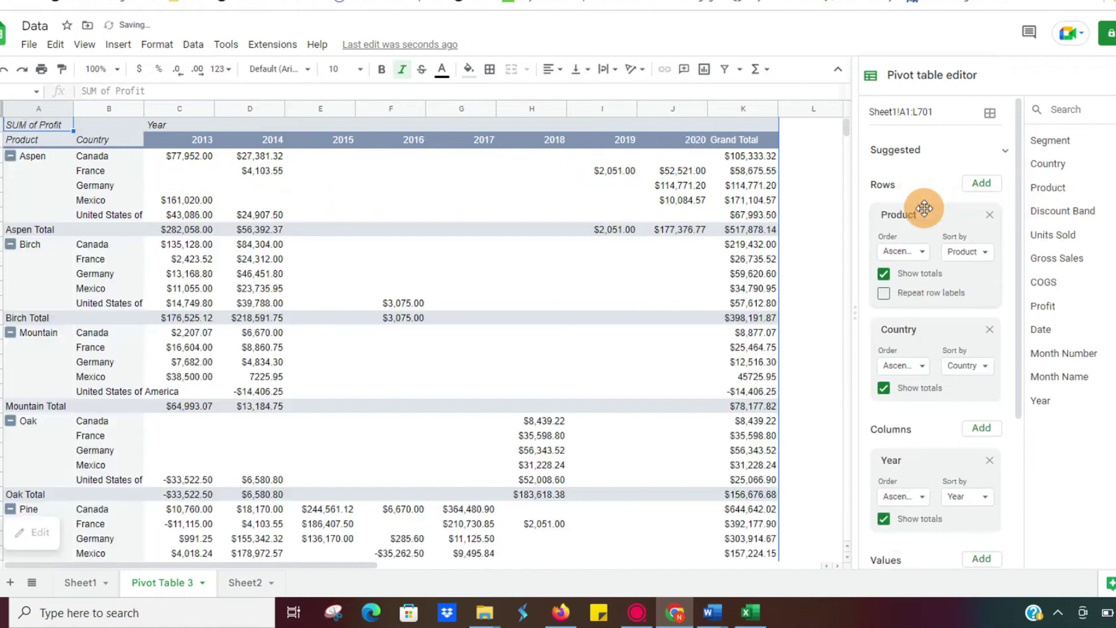